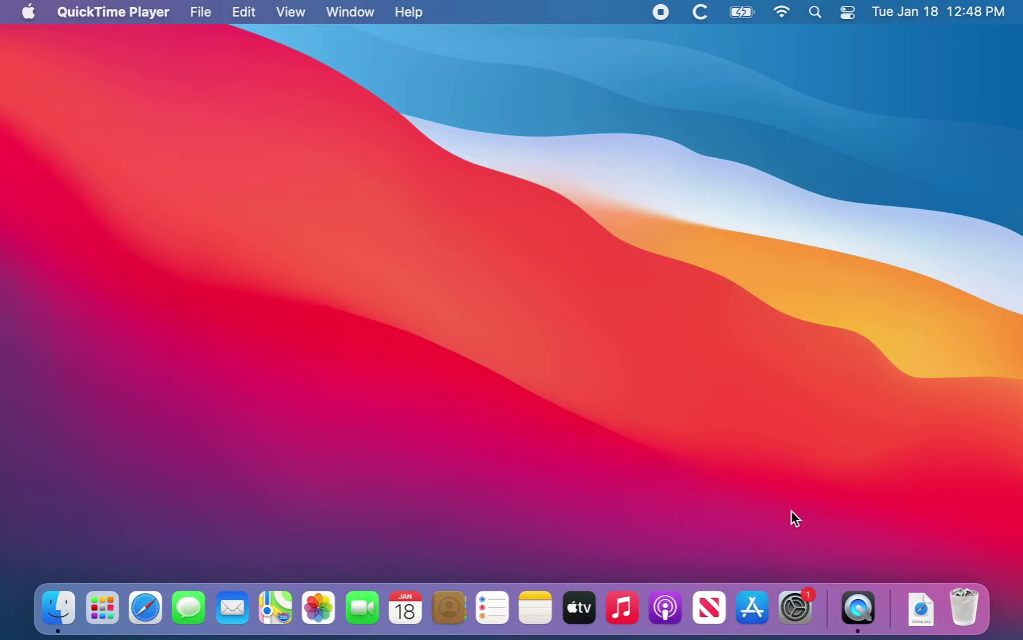
- Check this Mac's model and macOS version, then close the information window
click(28, 13)
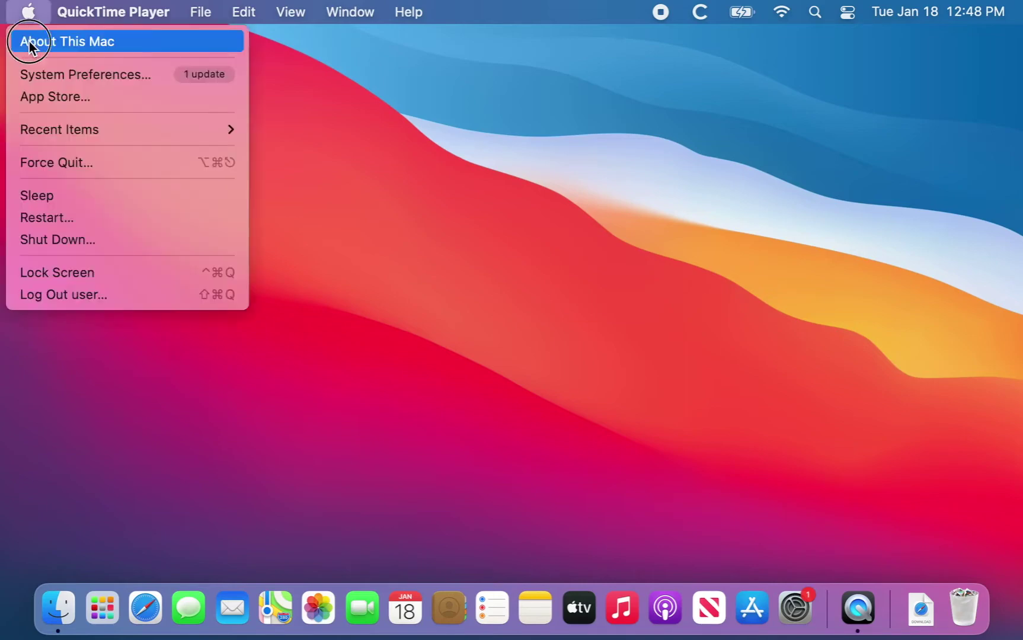
key(Escape)
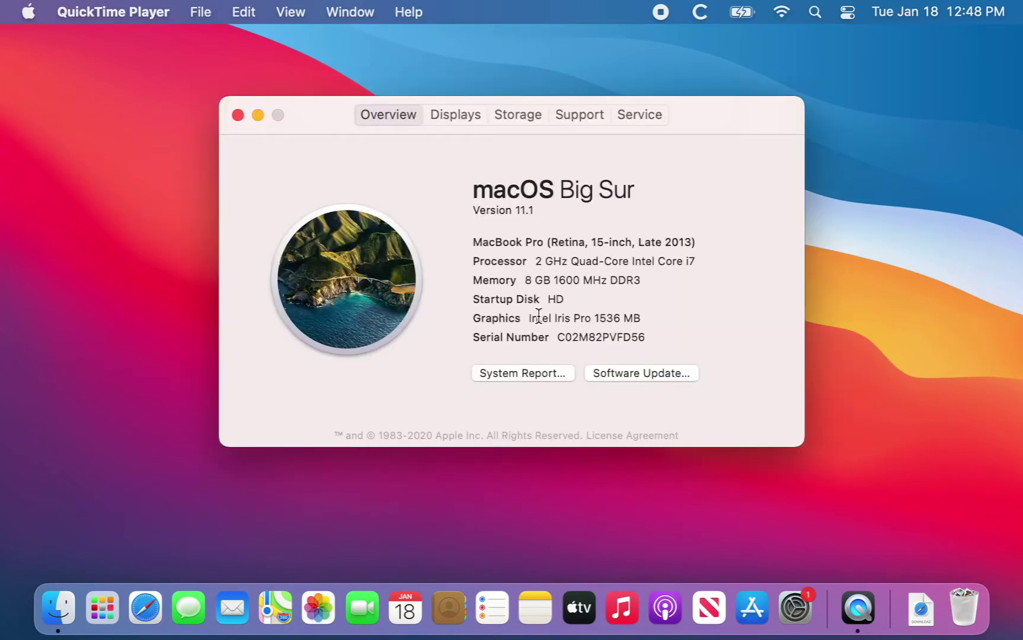
click(237, 115)
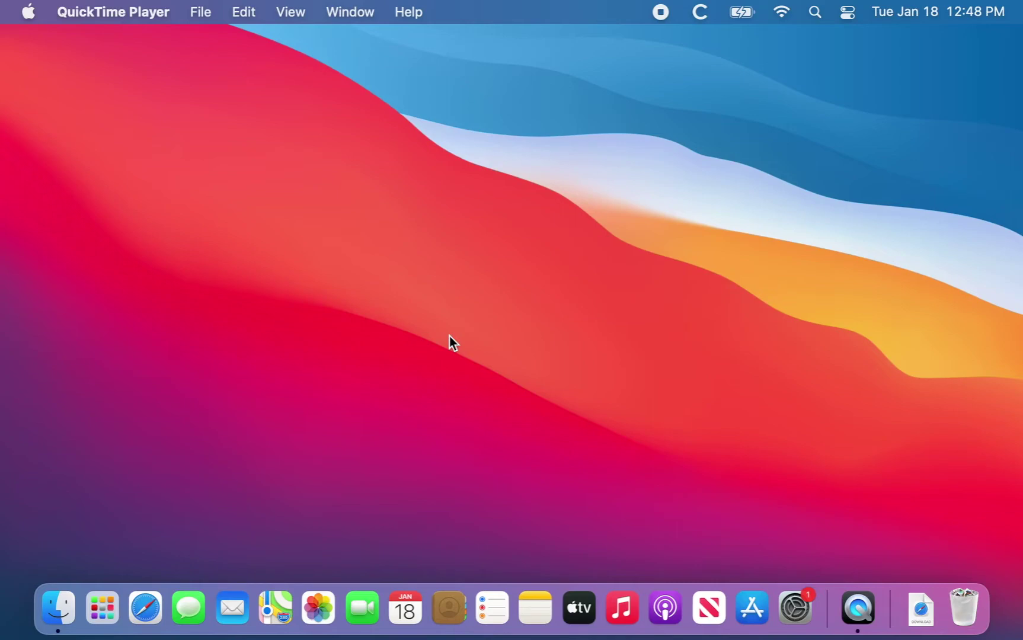
- Load sos.splashtop.com in Safari, allow the installer download, then quit Safari
click(145, 609)
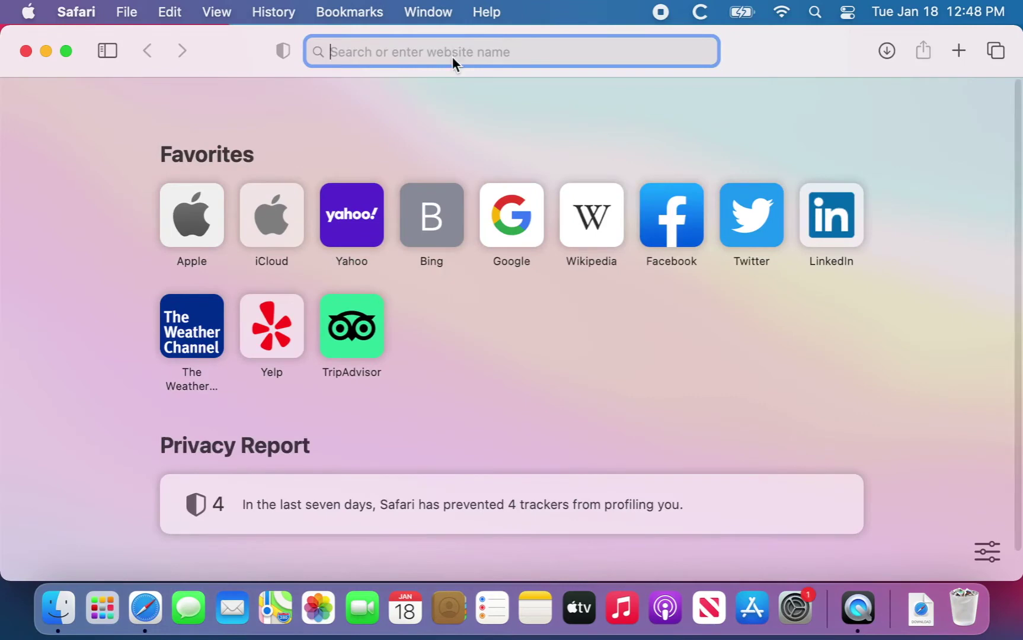
text(sos)
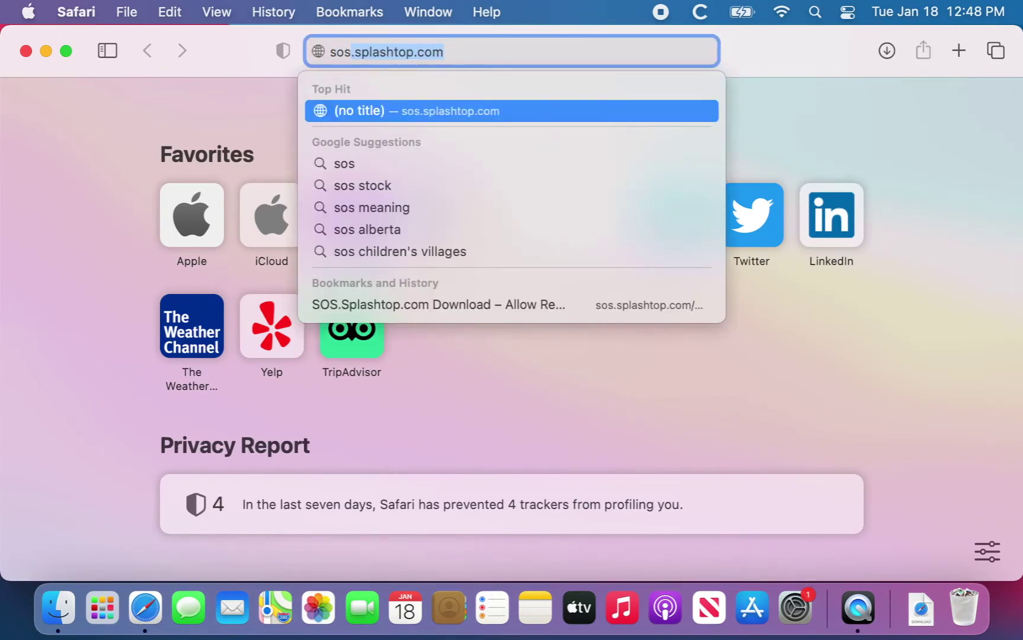
key(Return)
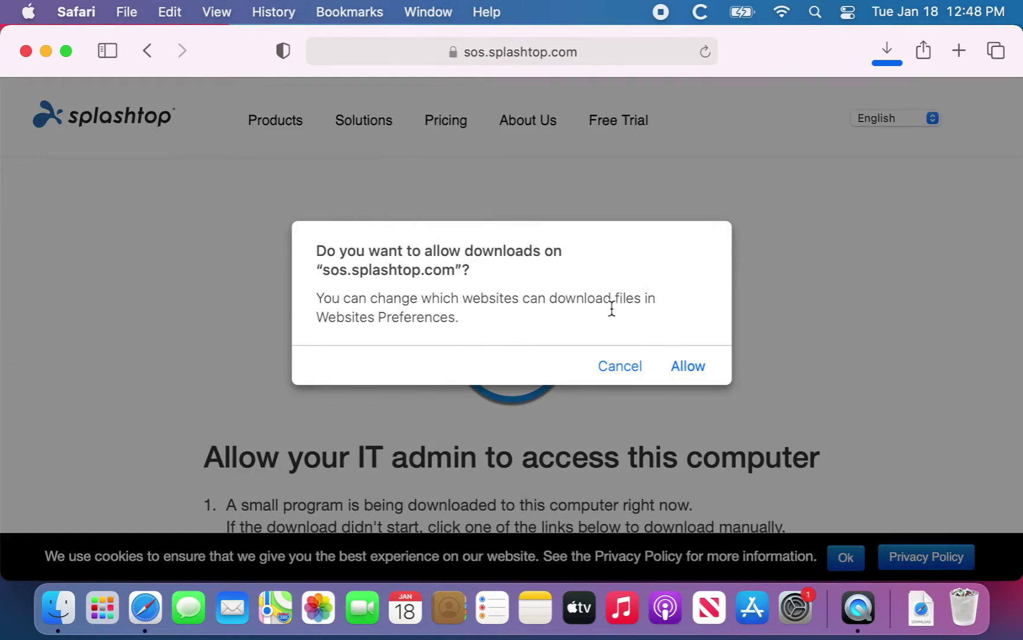
click(684, 367)
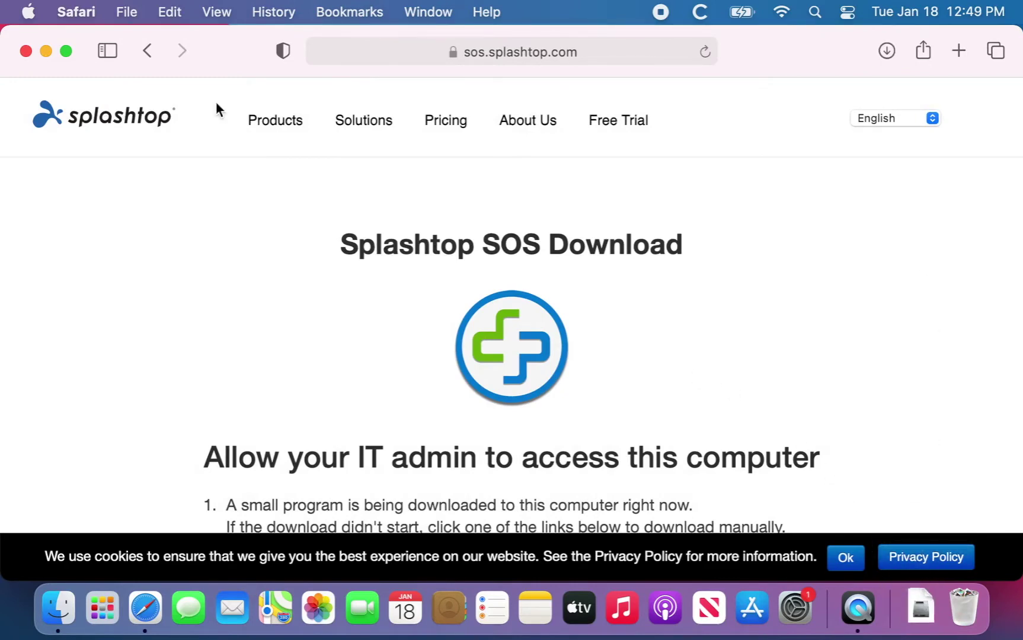
click(77, 11)
click(86, 320)
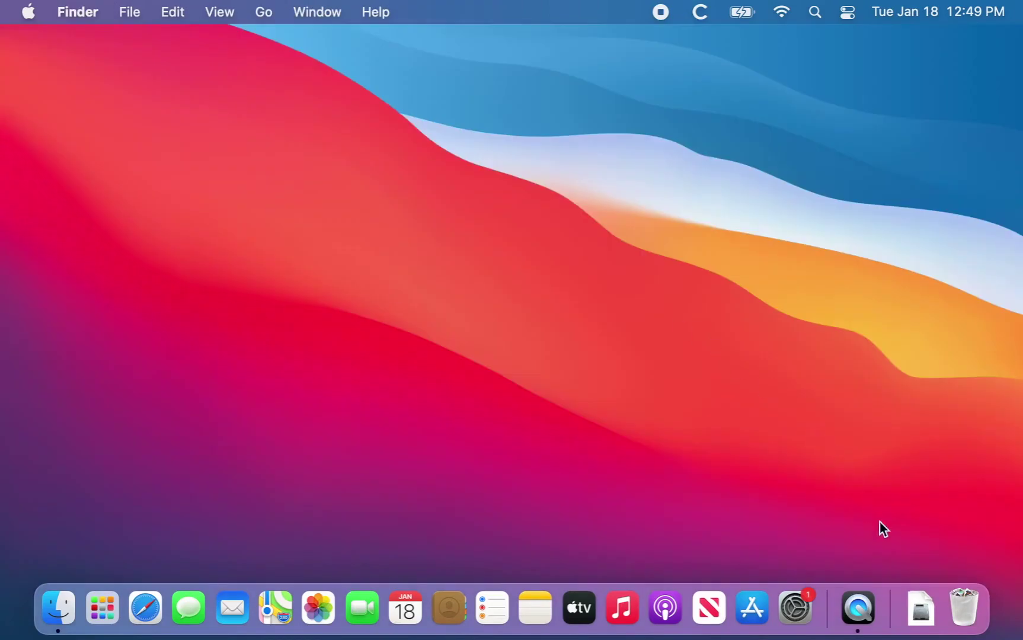
- Open SplashtopSOS.dmg from Downloads and place the Splashtop SOS disk window on the right
click(923, 611)
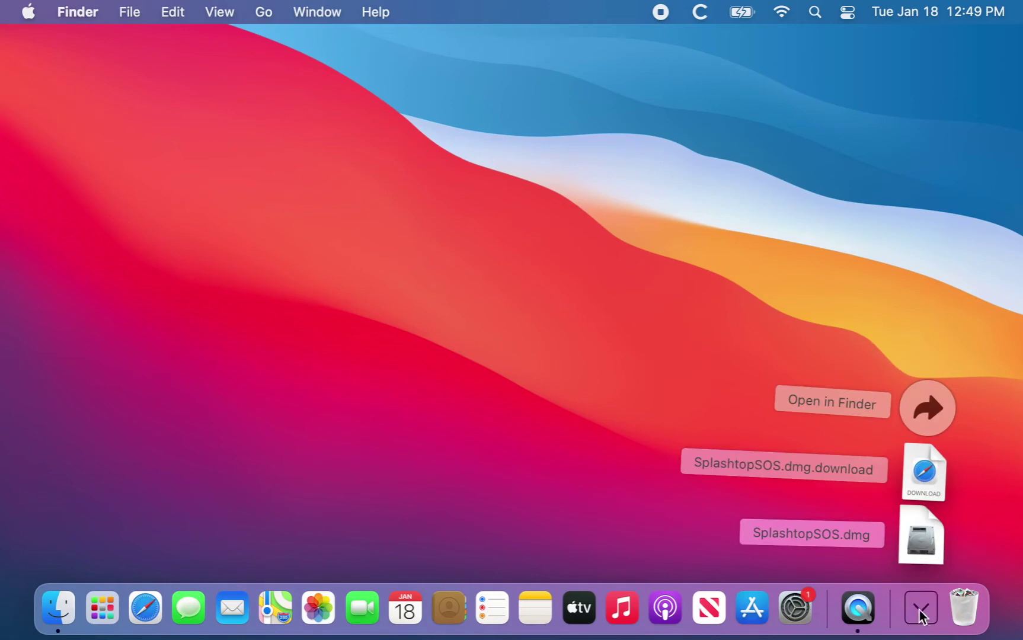
click(921, 541)
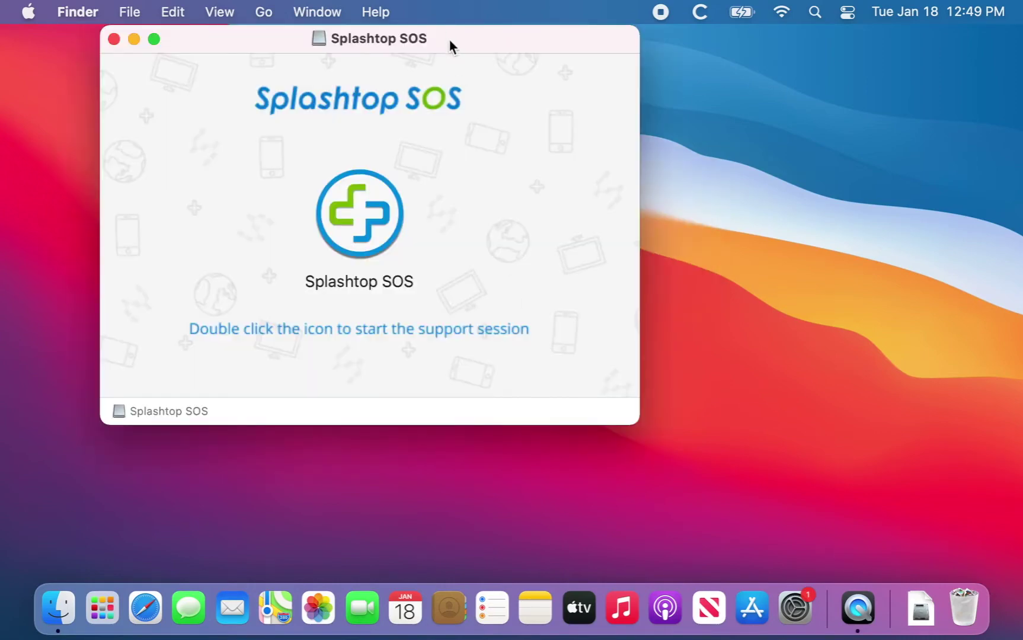
drag(448, 38, 805, 47)
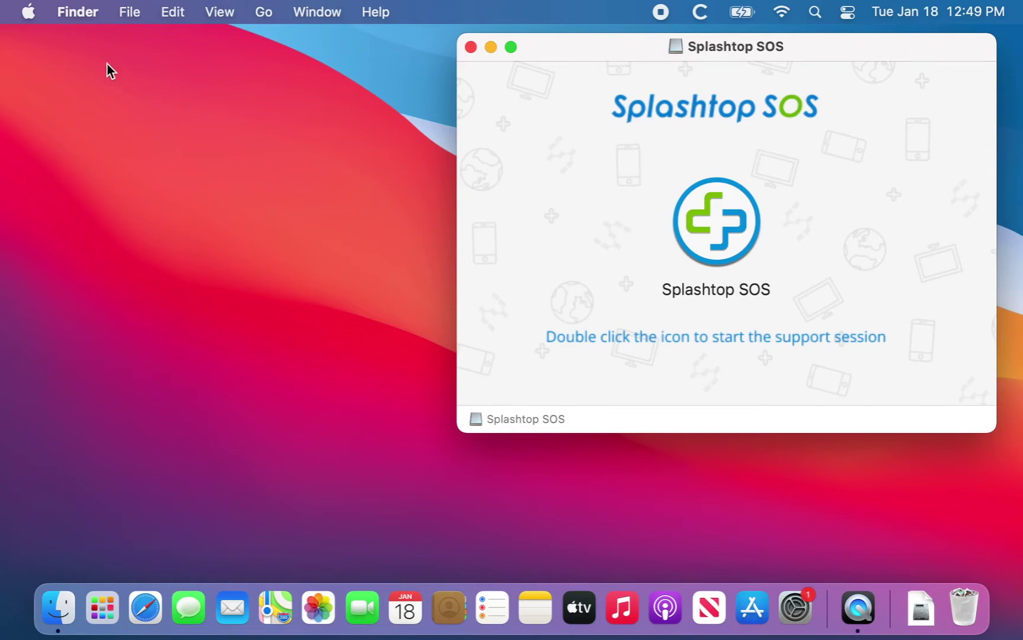
- Copy the Splashtop SOS app into Applications in a new Finder window and close the disk window
key(super+n)
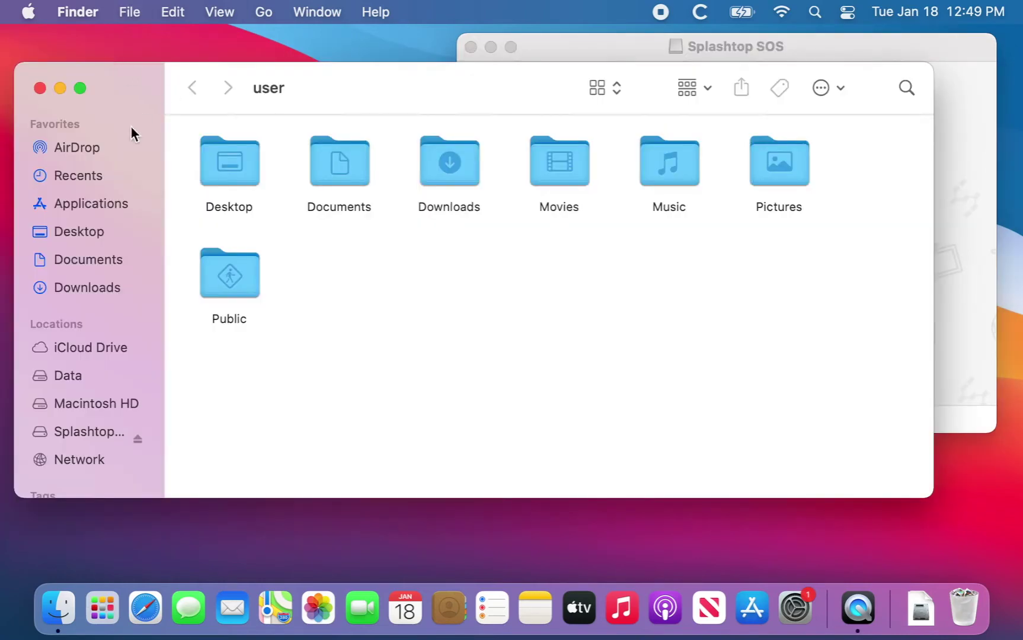
click(85, 204)
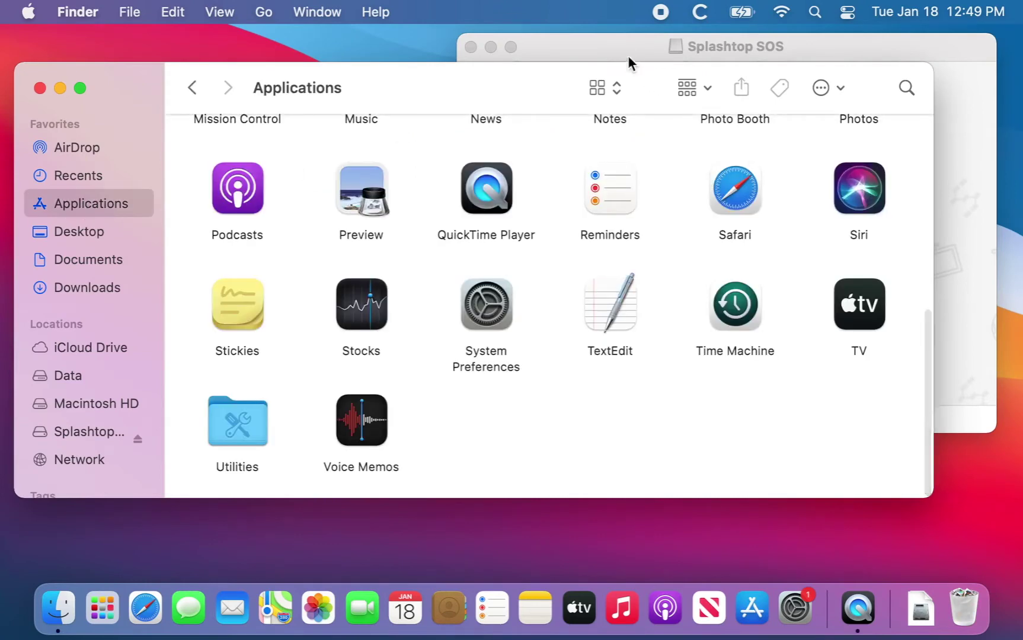
click(632, 58)
drag(700, 227, 97, 208)
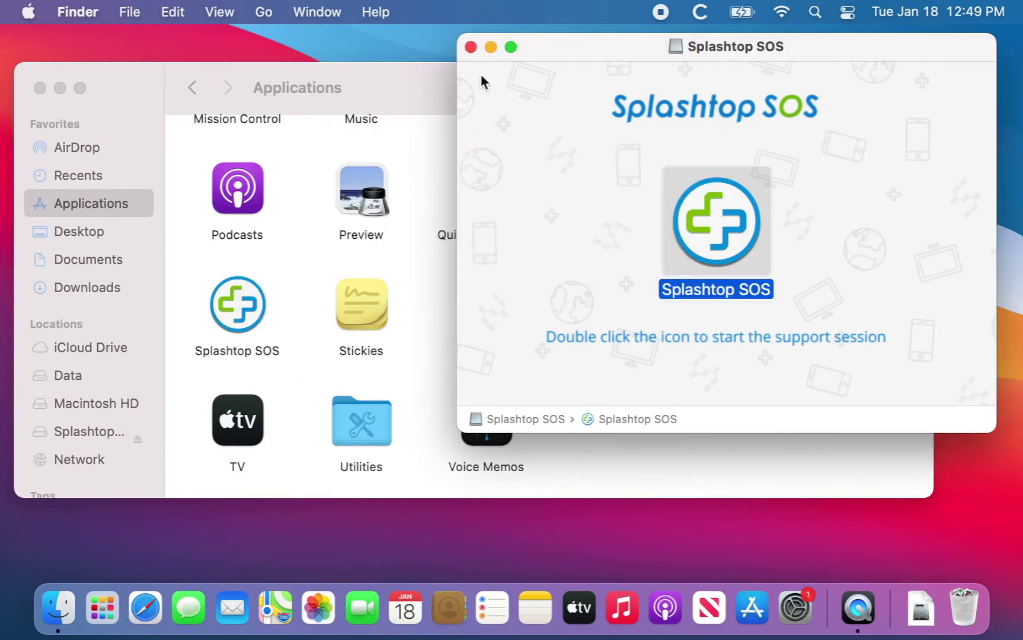
click(470, 47)
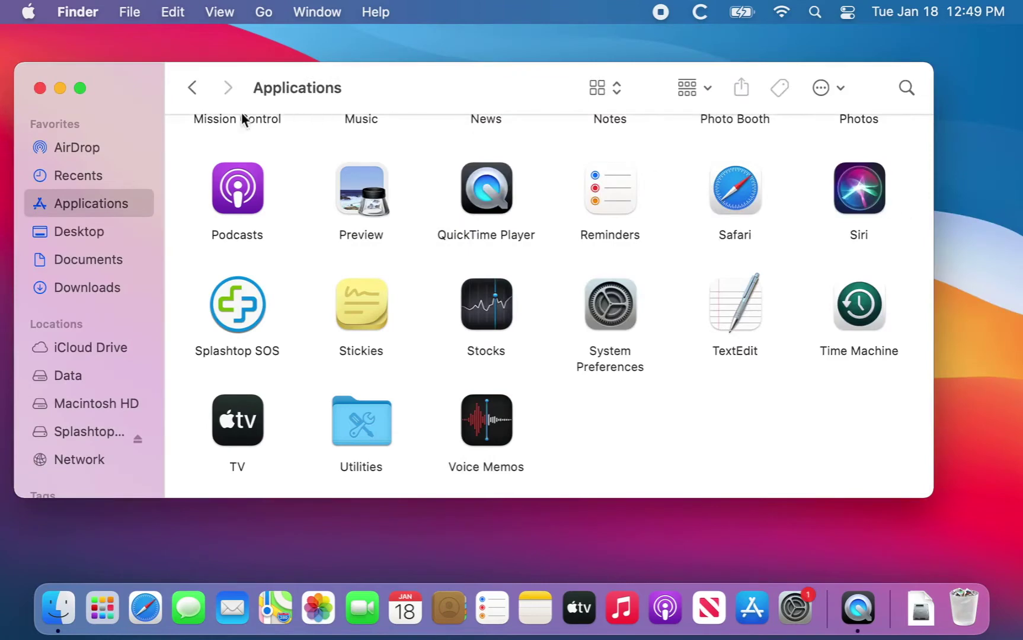
mouse_move(436, 90)
mouse_down()
mouse_move(459, 98)
mouse_move(448, 81)
mouse_up()
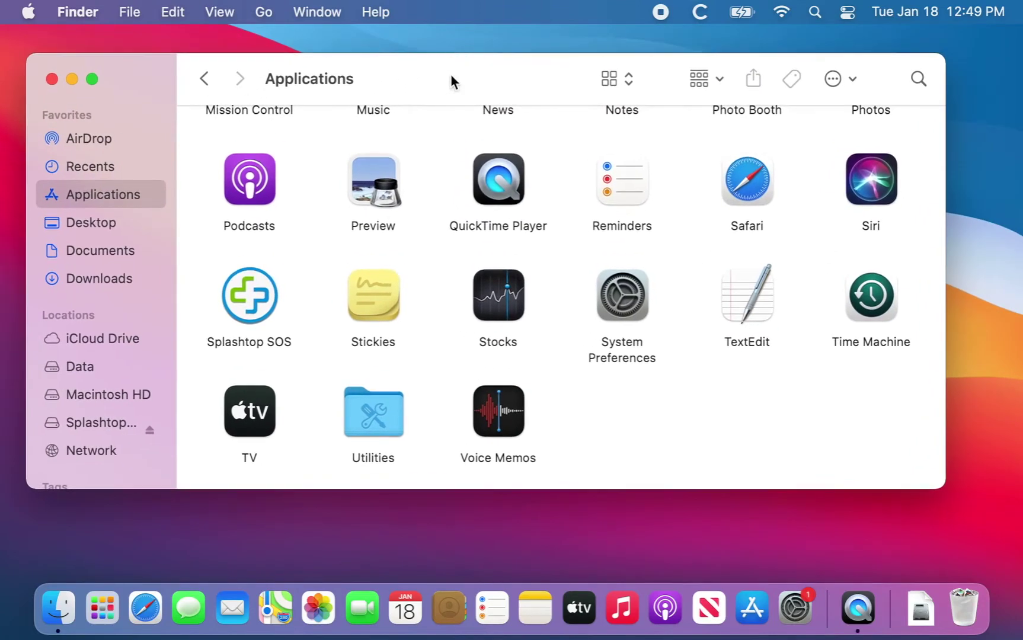
- Launch Splashtop SOS from Applications, close the folder window, and confirm opening the downloaded app
double_click(257, 300)
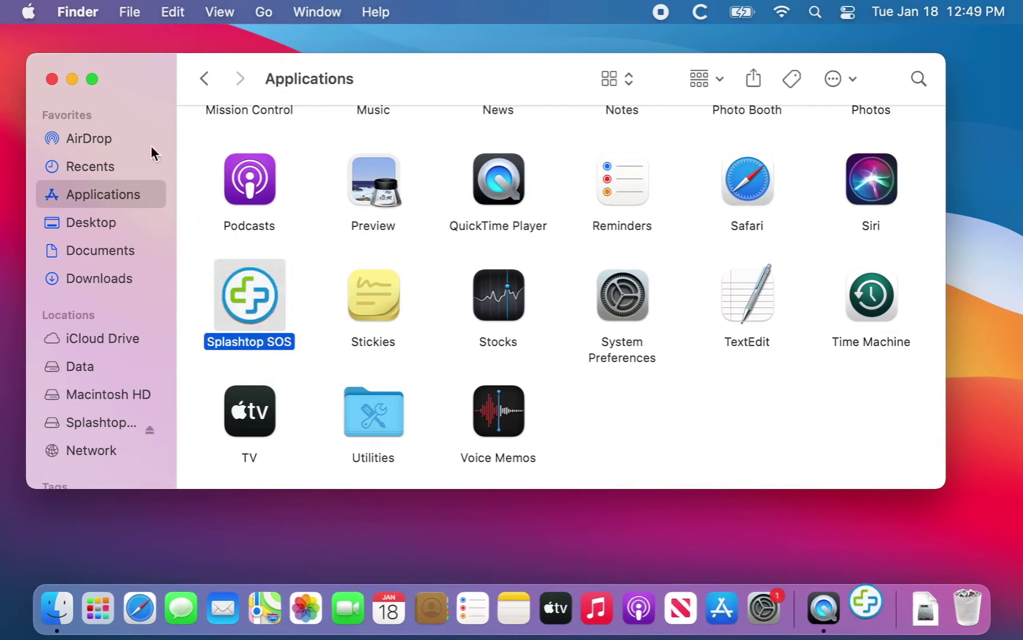
click(52, 79)
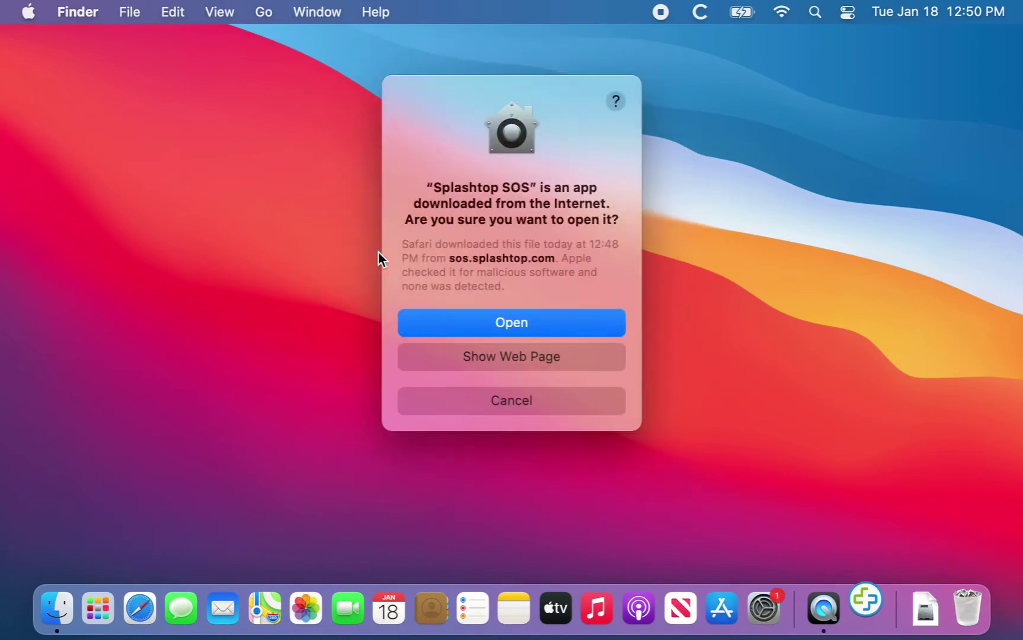
click(510, 327)
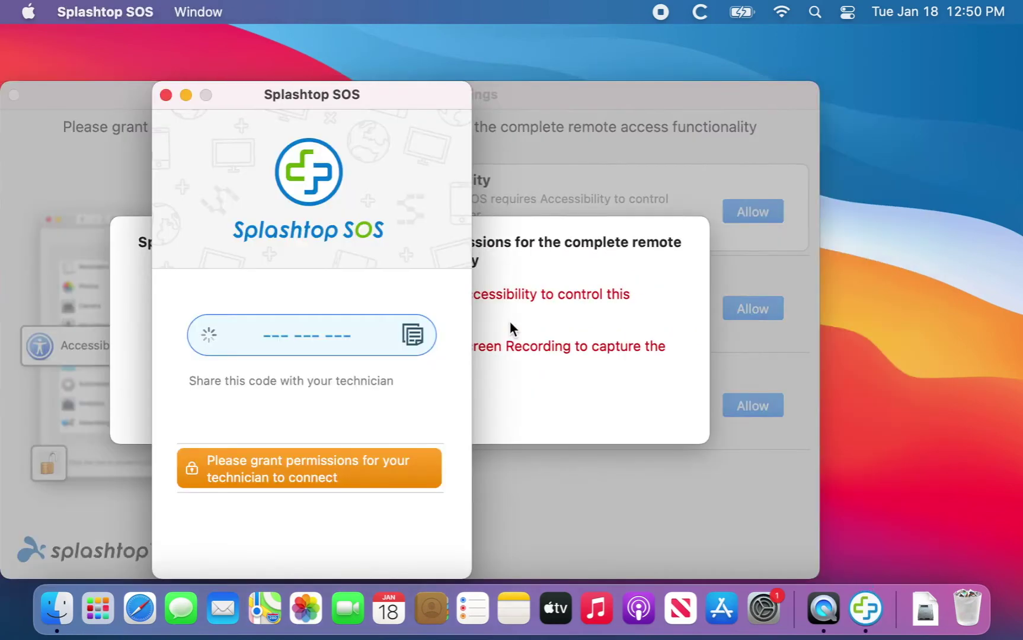
- Move the Splashtop SOS window to the top right and dismiss the missing-permissions alert
drag(365, 95, 914, 54)
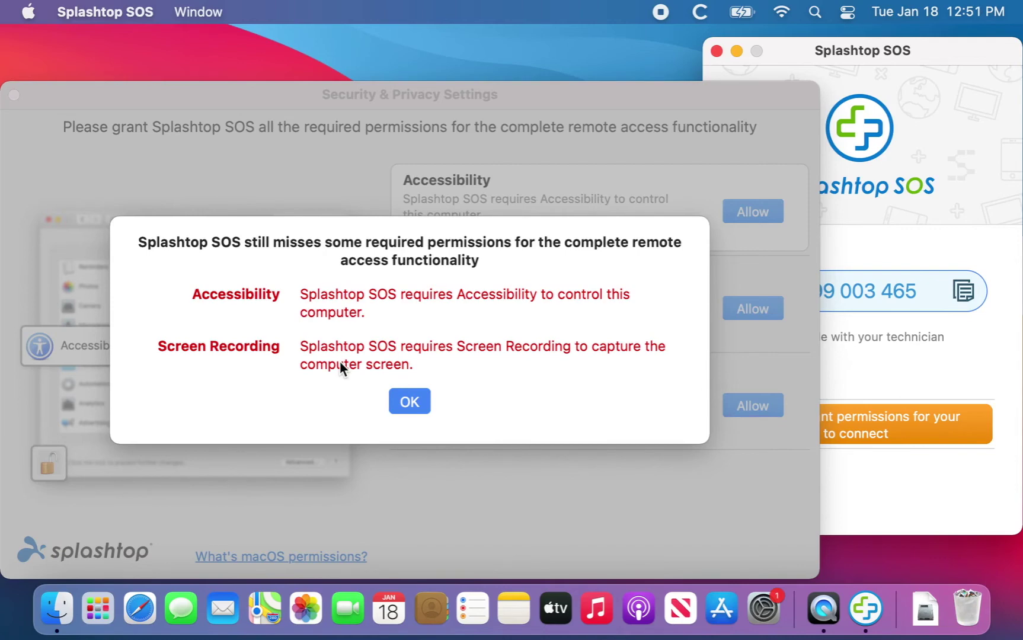
click(413, 403)
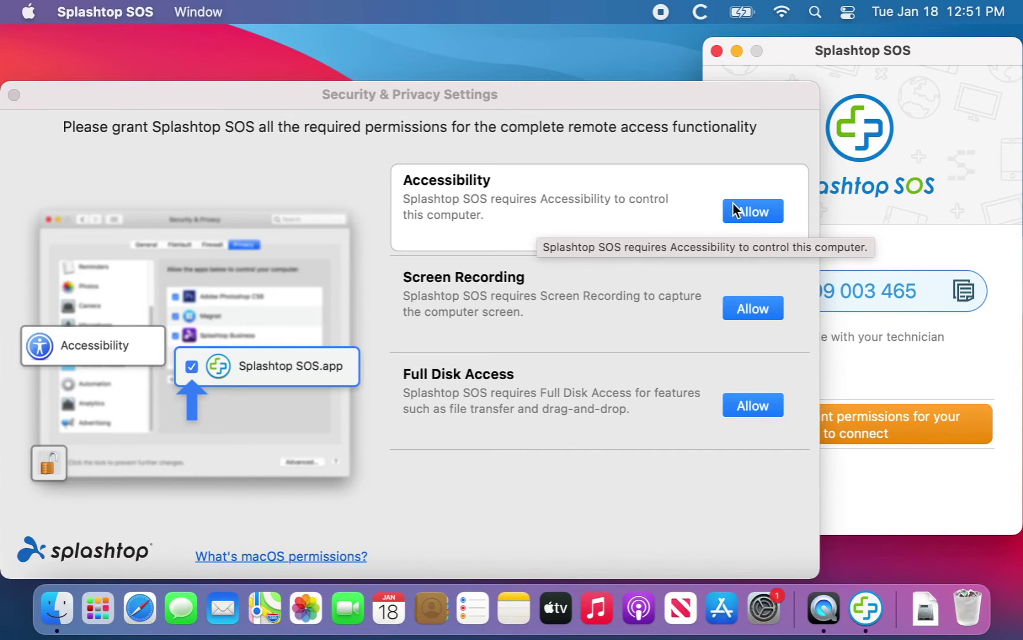
- Unlock Security & Privacy with the admin password and tick Splashtop SOS under Accessibility
click(748, 211)
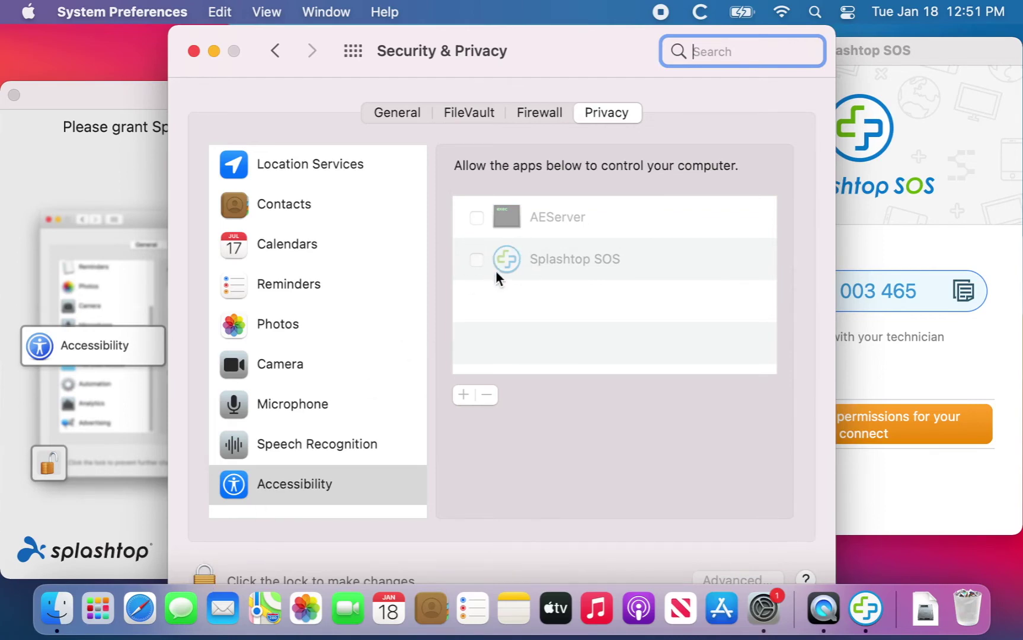
click(205, 575)
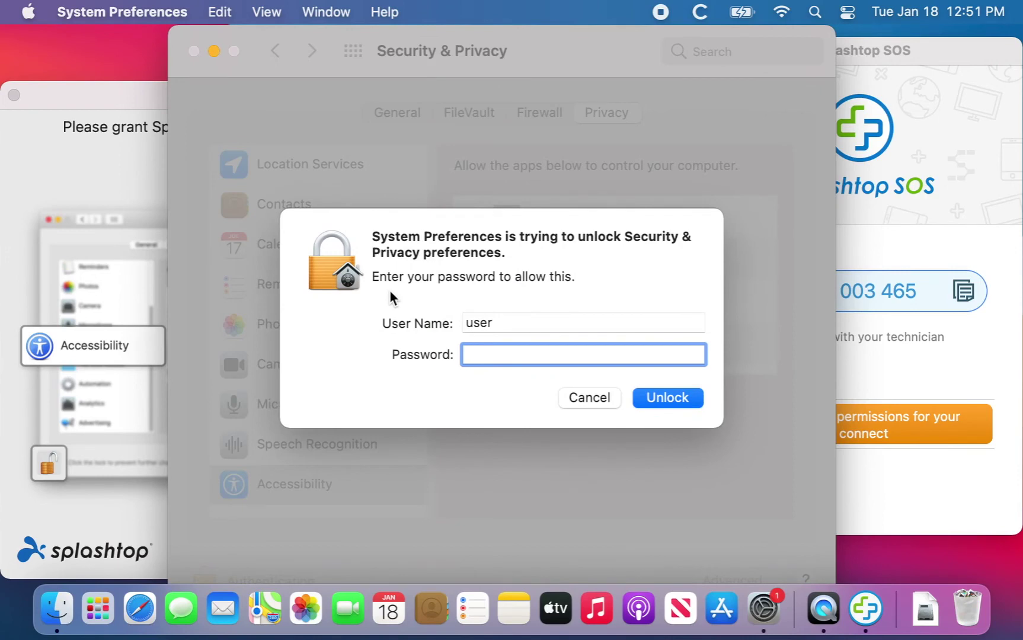
text(****)
click(667, 398)
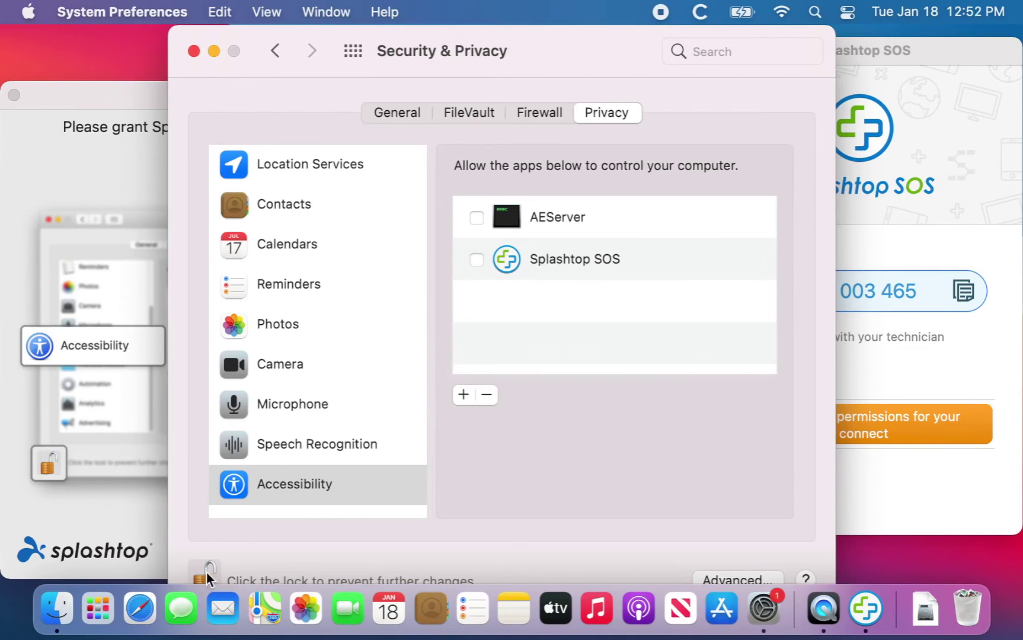
click(477, 261)
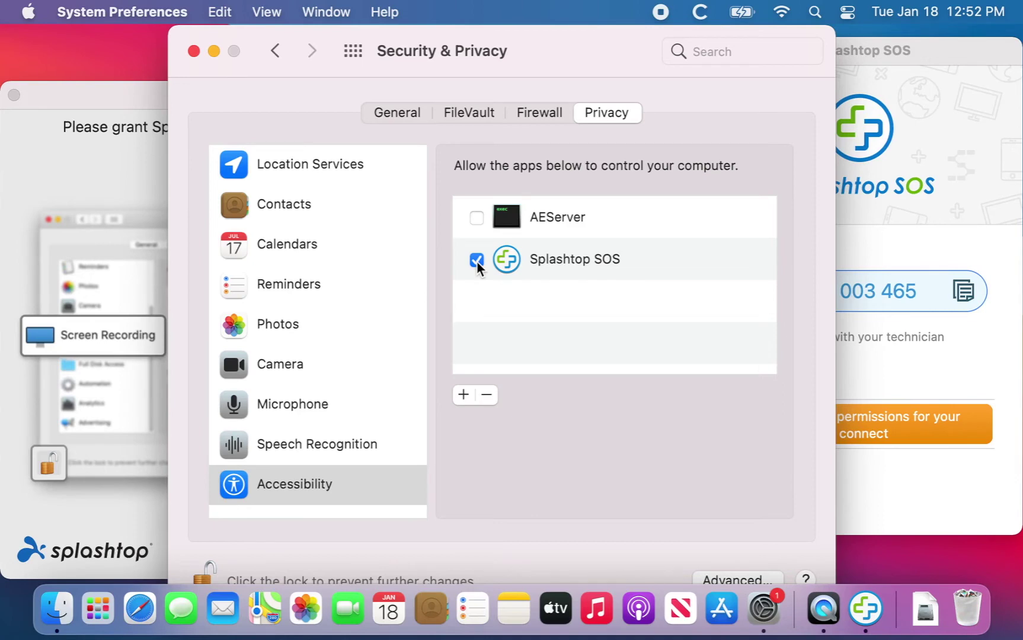
click(137, 184)
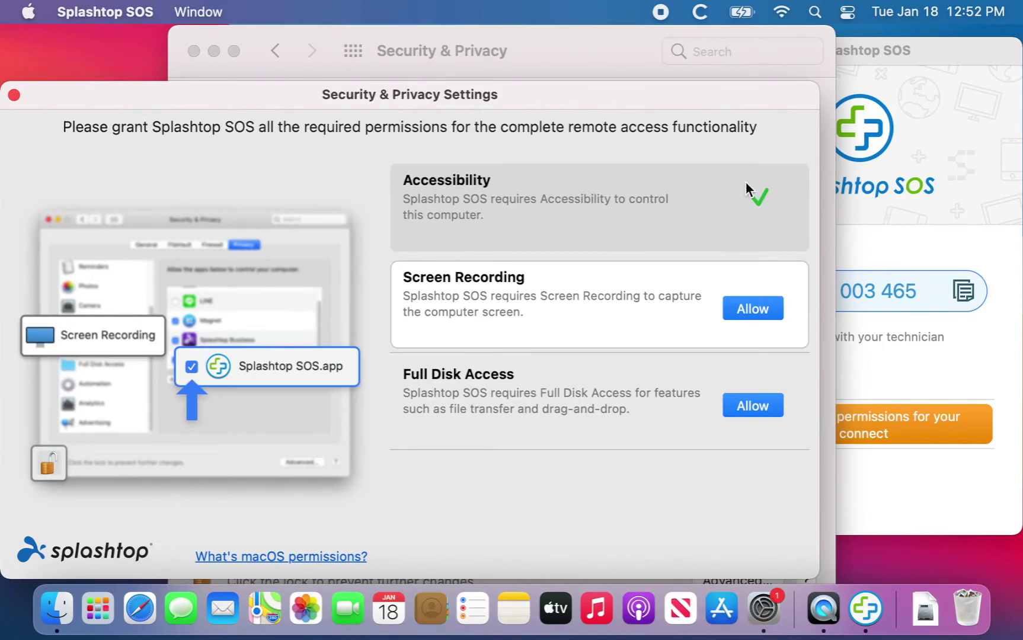
- Tick Splashtop SOS under Screen Recording, postponing the app restart with Later
click(751, 312)
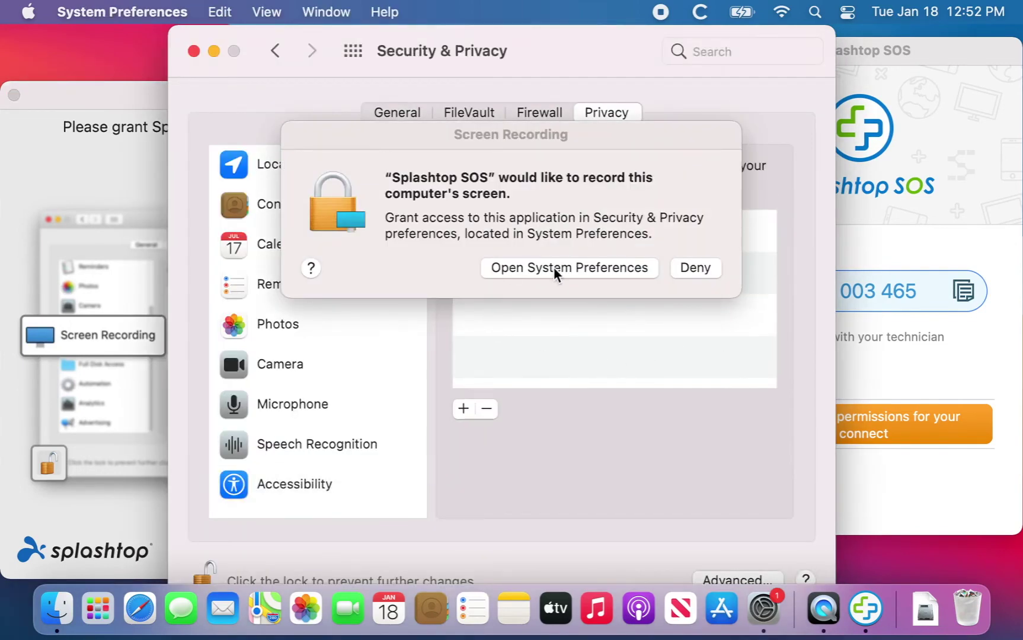
click(556, 274)
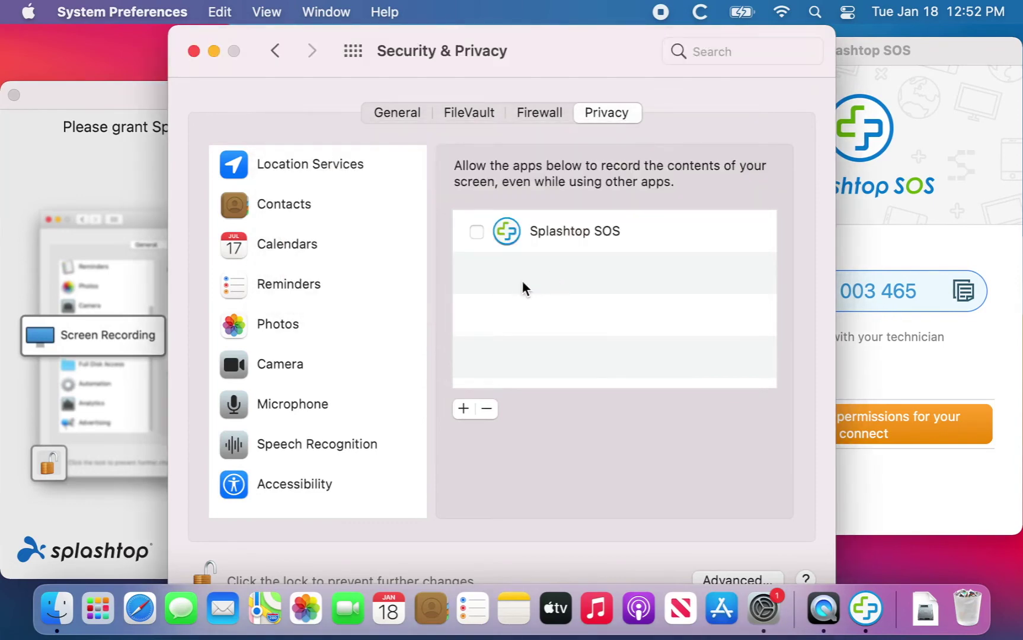
scroll(385, 347, down, 8)
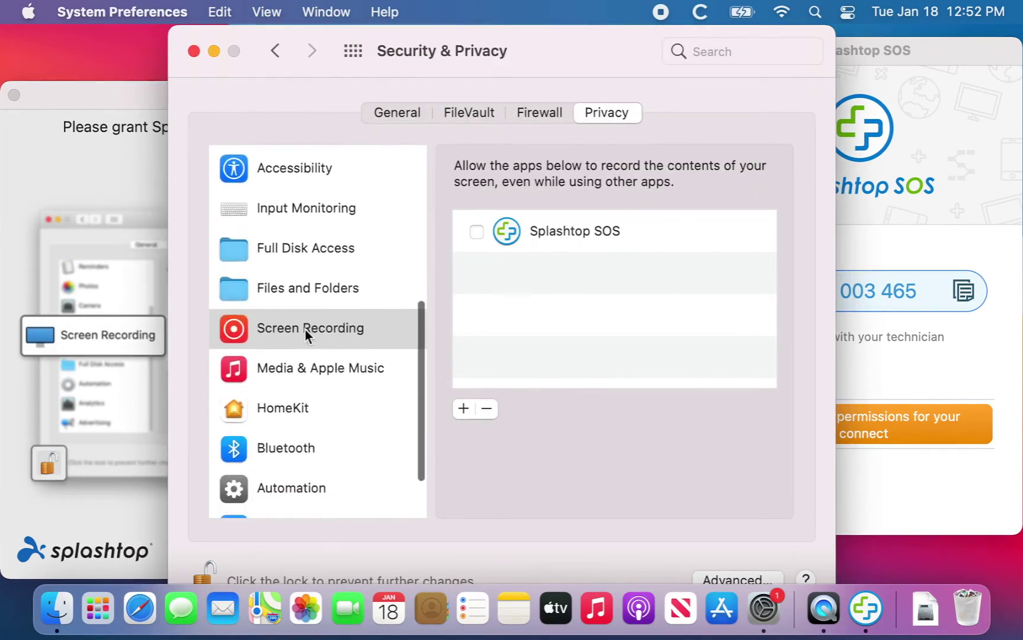
click(477, 231)
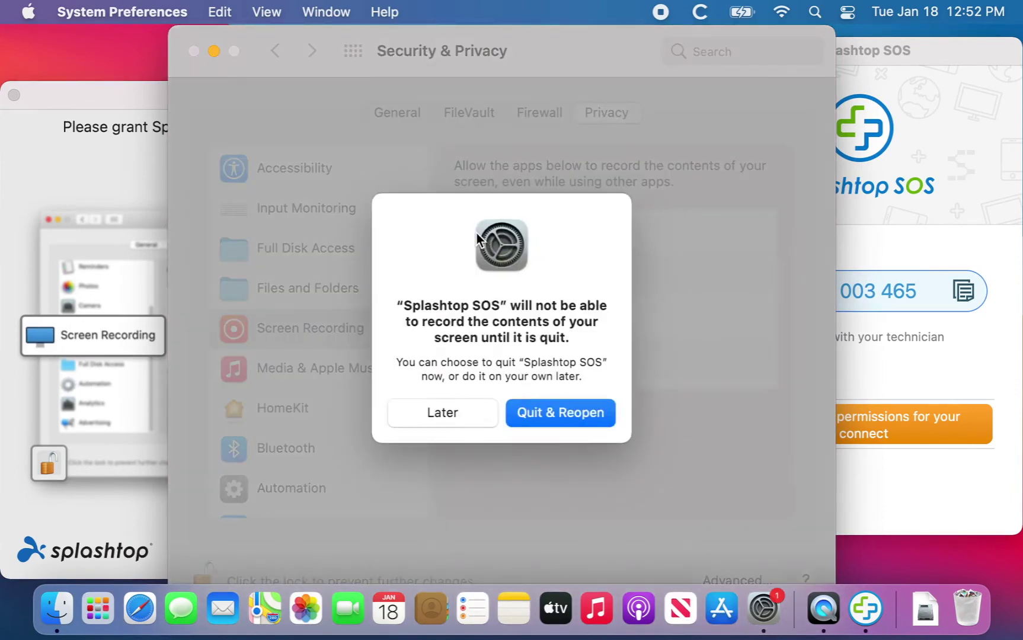
click(439, 415)
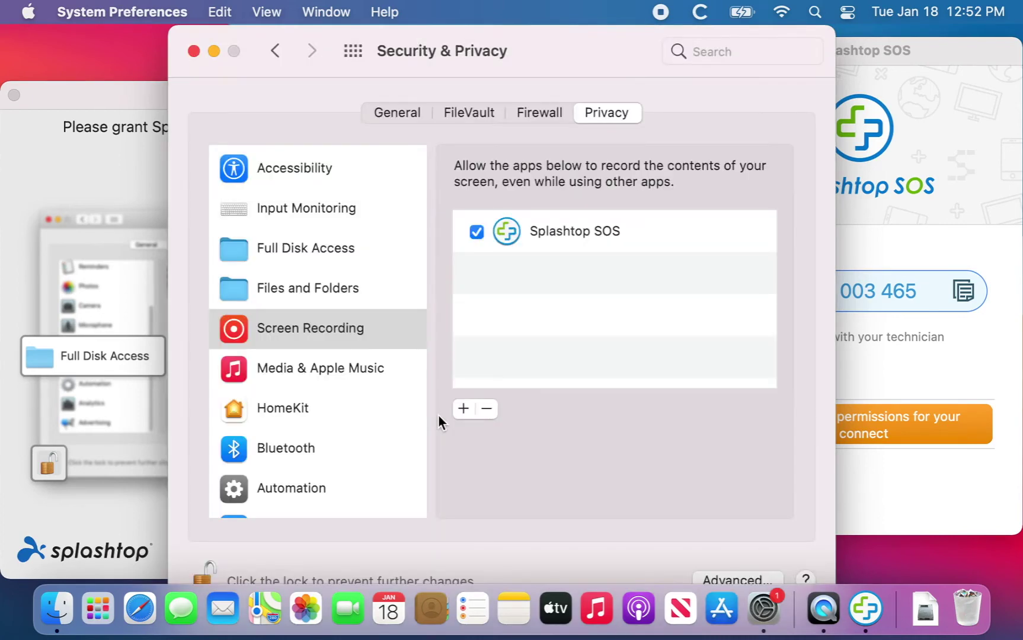
click(117, 179)
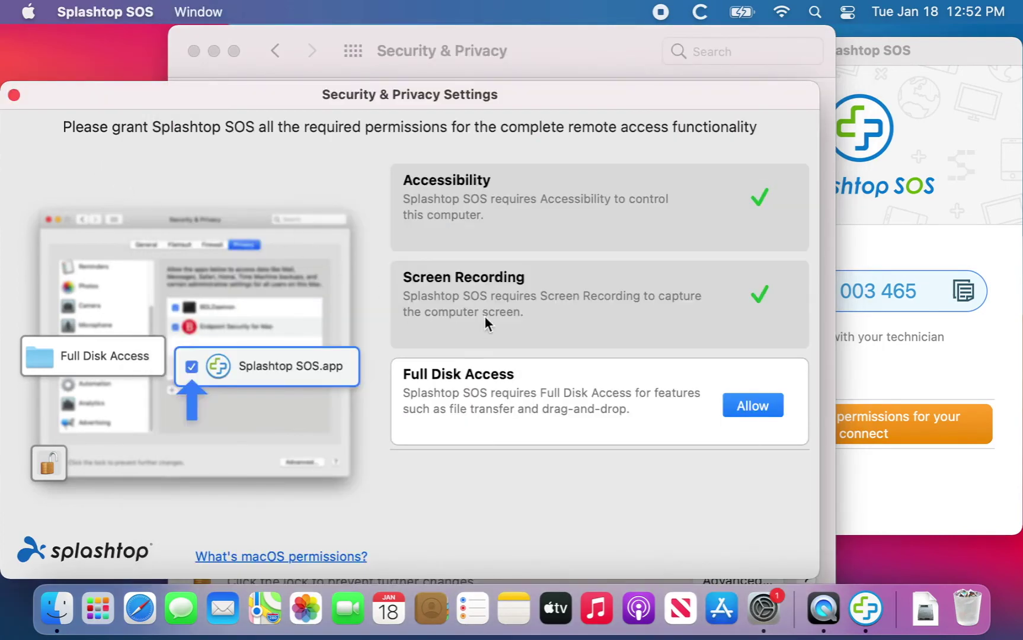
- Tick Splashtop SOS under Full Disk Access, Quit & Reopen it, then close Security & Privacy
click(758, 411)
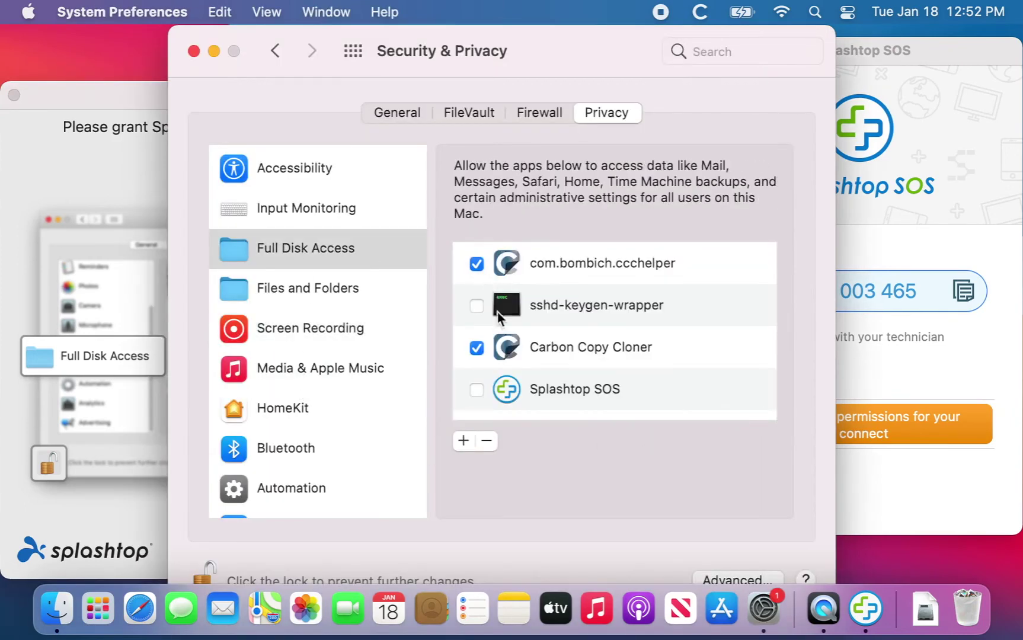
click(476, 391)
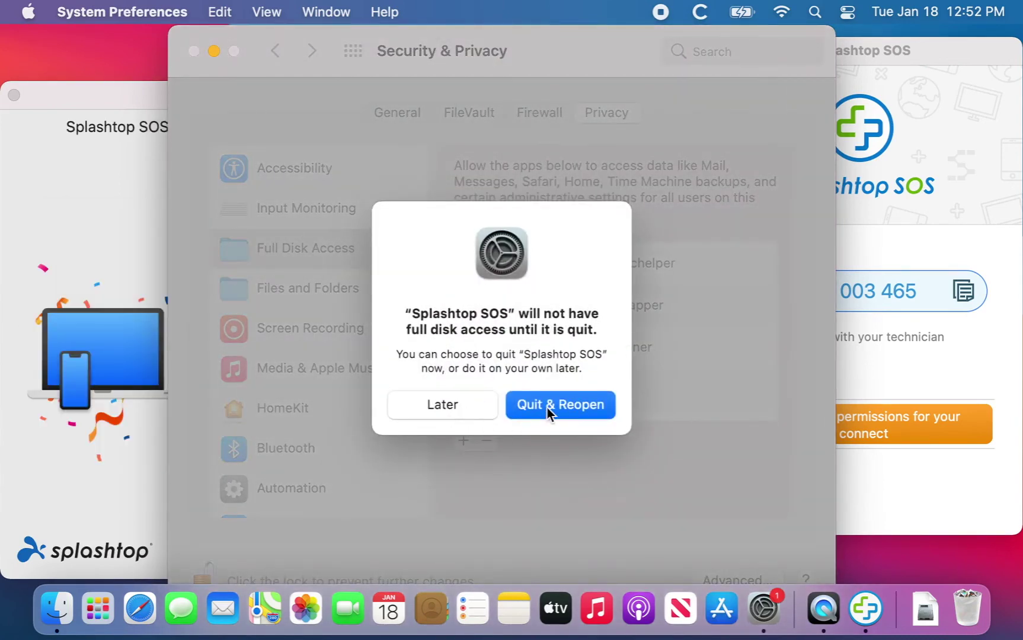
click(553, 409)
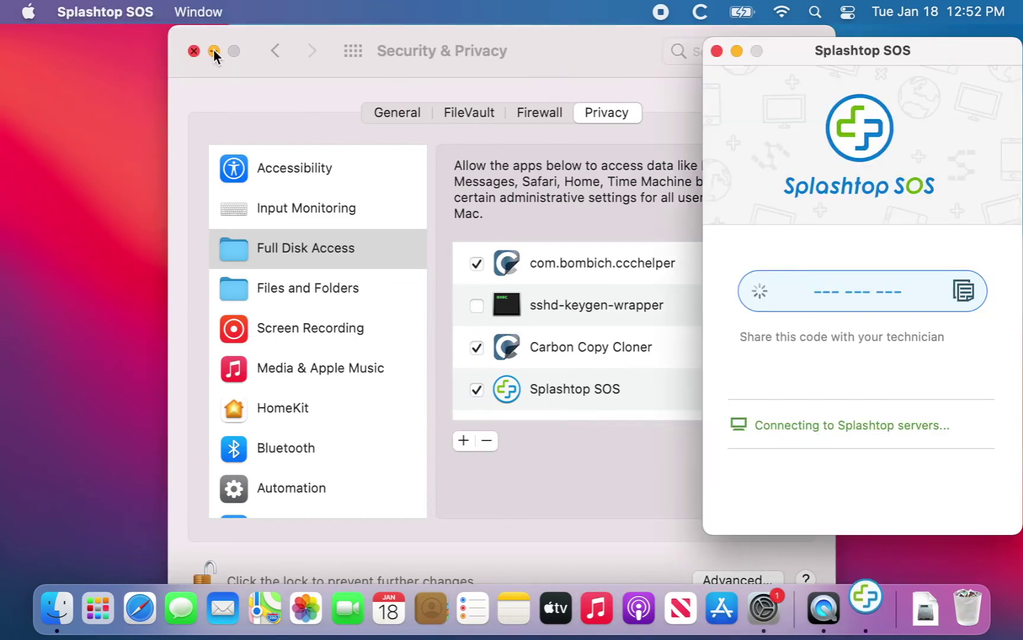
click(194, 51)
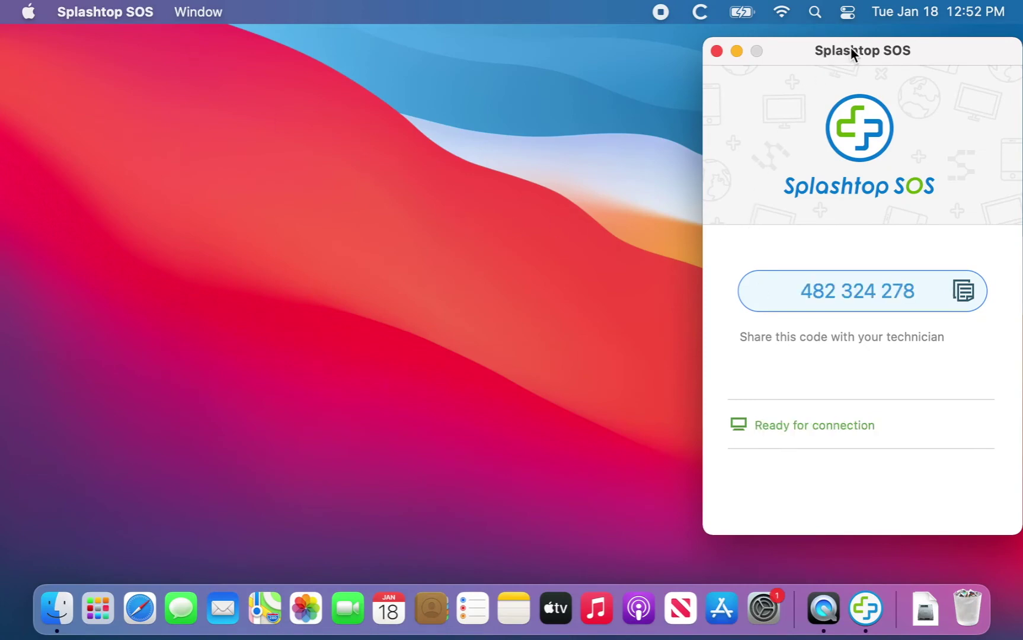
- Reposition the Splashtop SOS window while the technician connects using the session code
drag(852, 52, 831, 40)
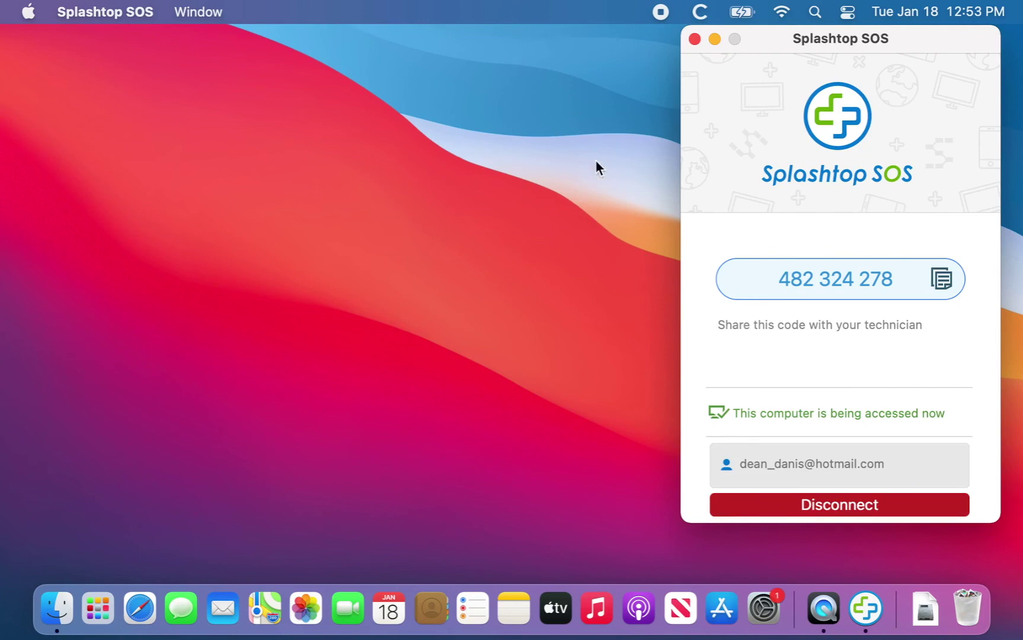
drag(756, 46, 670, 61)
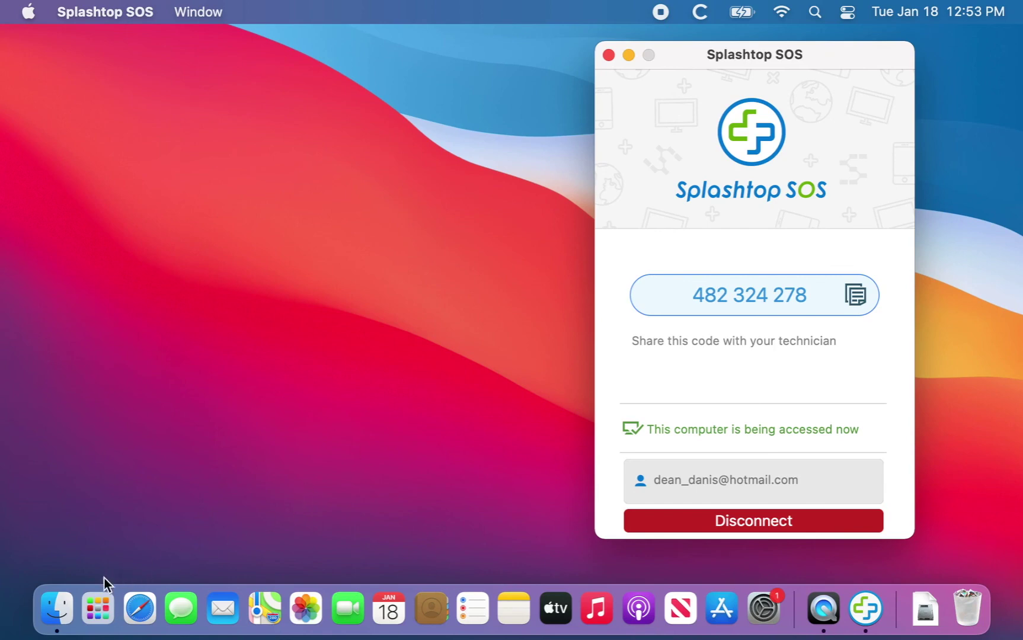
- Minimise a Safari window, then disconnect the technician's remote session in Splashtop SOS
click(138, 608)
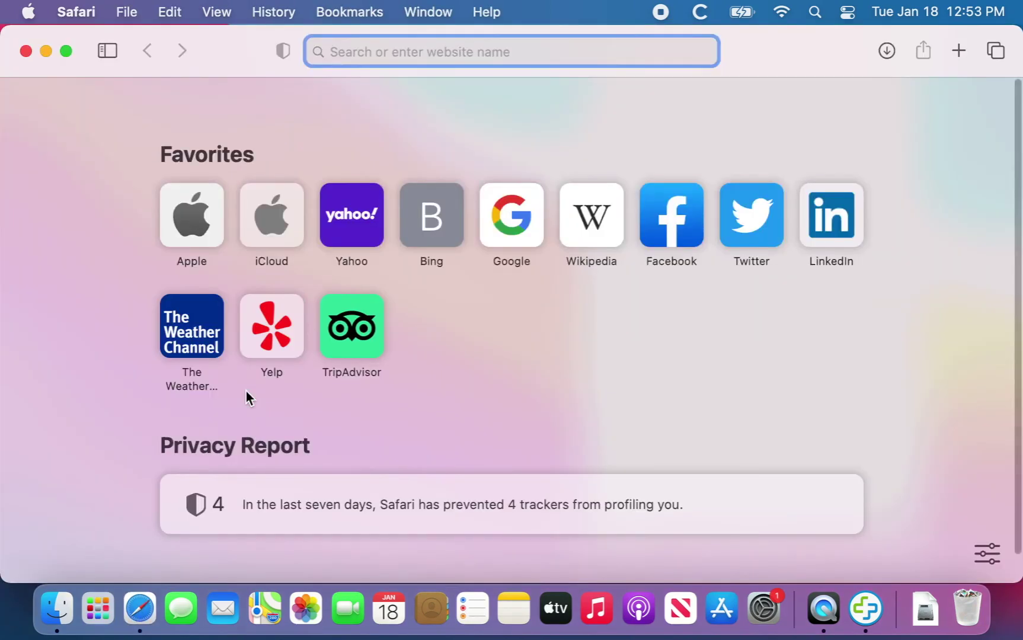
click(46, 51)
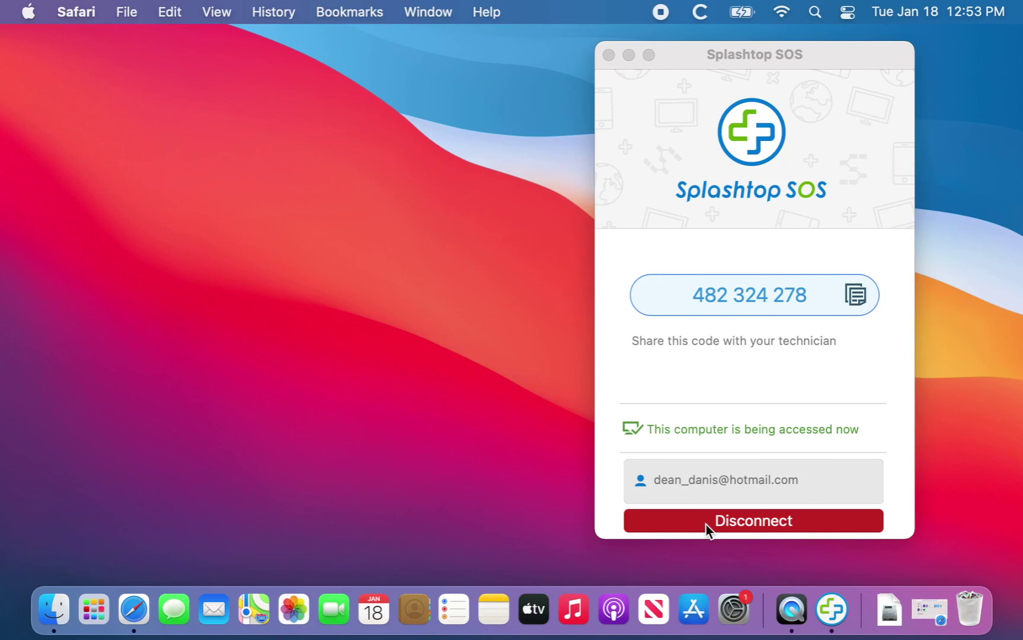
click(754, 522)
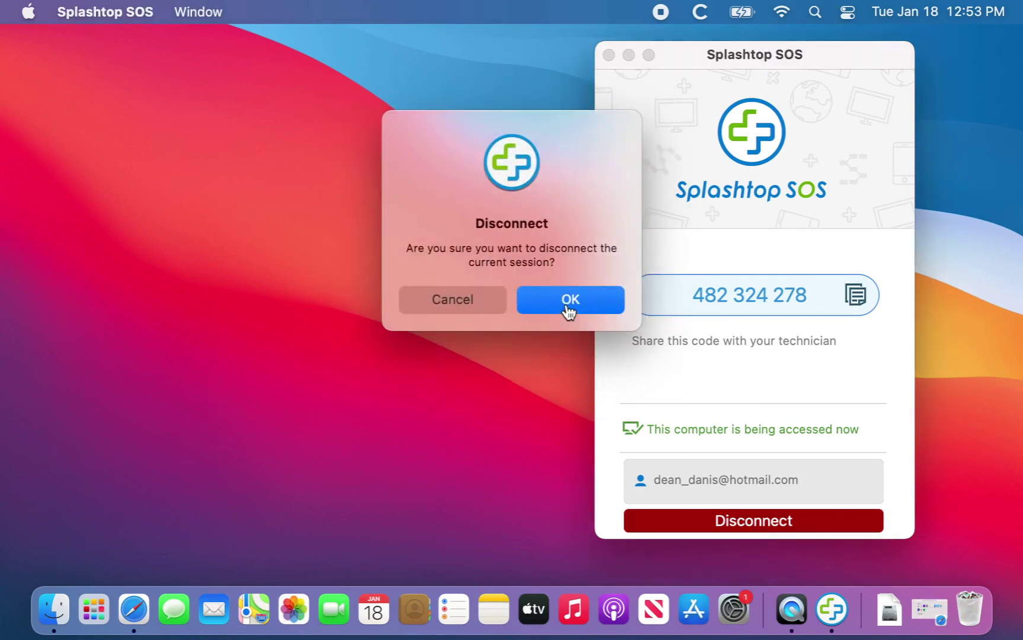
click(570, 301)
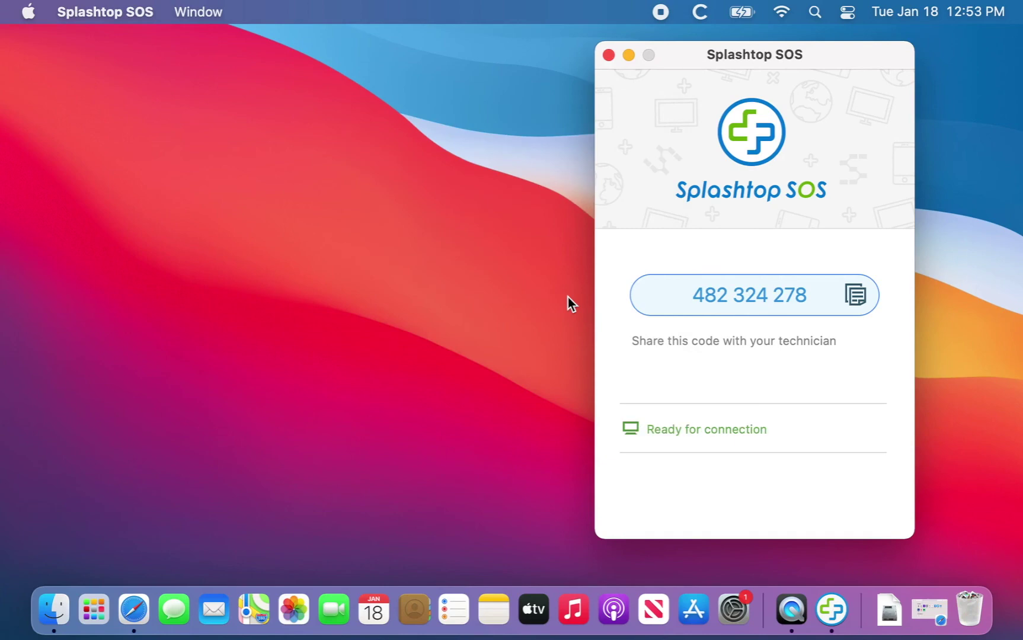